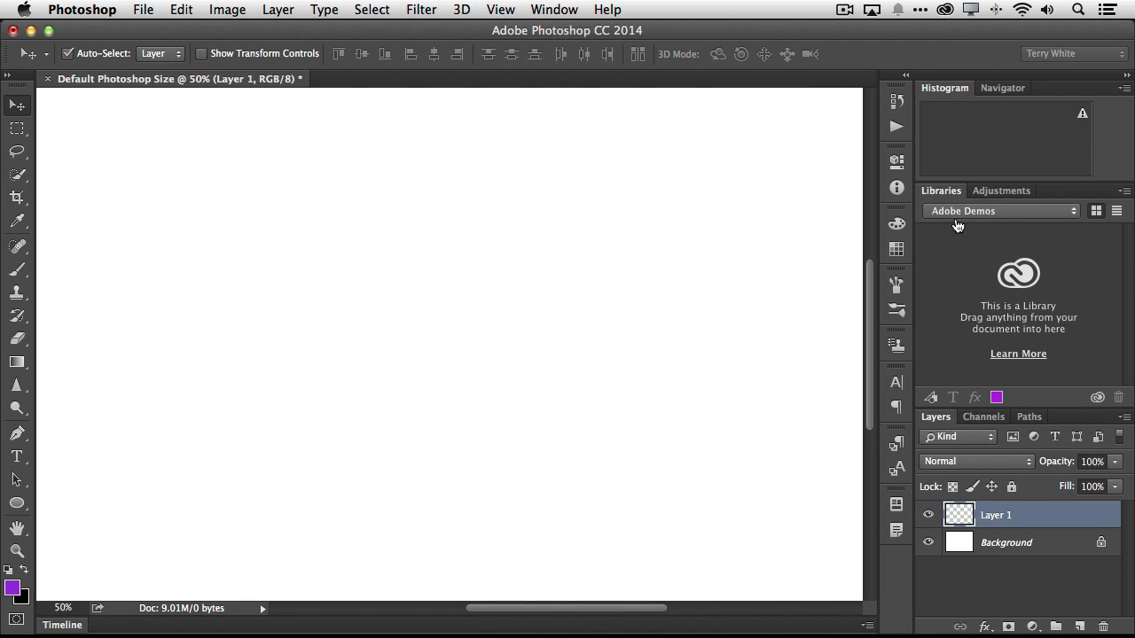
- Keep Adobe Demos as the selected library in the Libraries dropdown
left_click(1008, 214)
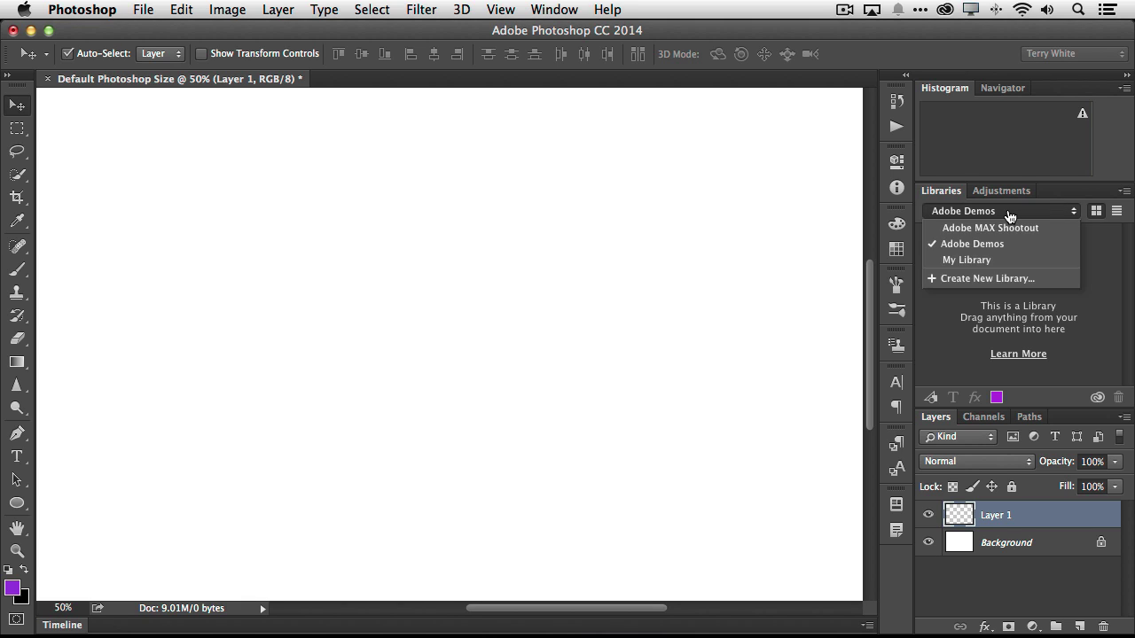
left_click(1009, 214)
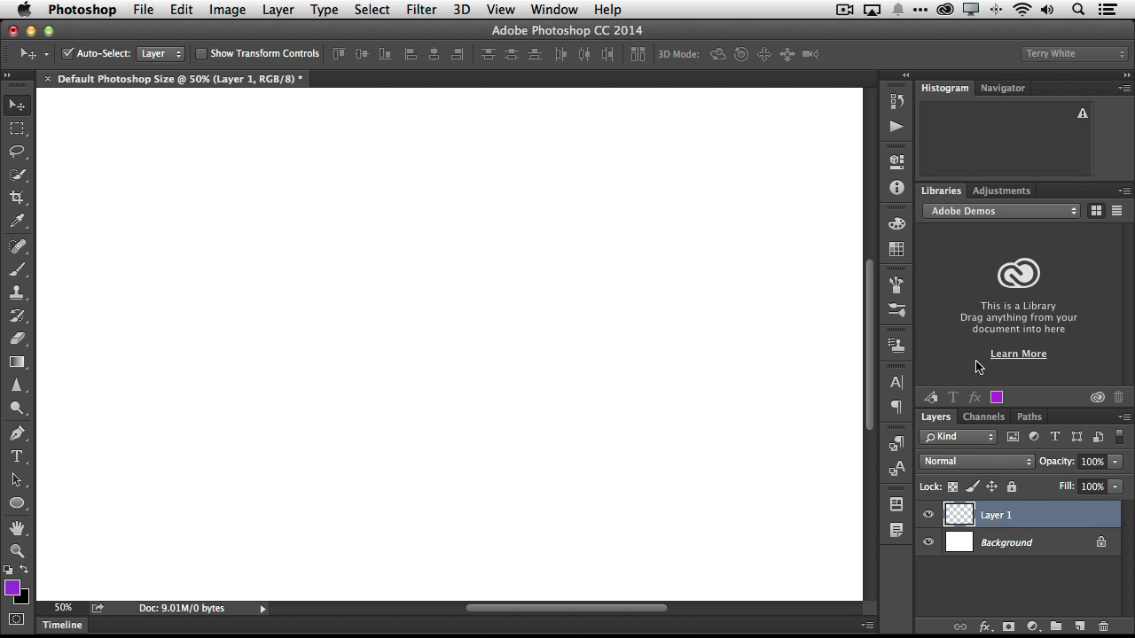
- Switch to Reflector and move the mirrored iPhone screen to the middle of the display
key("super+Tab")
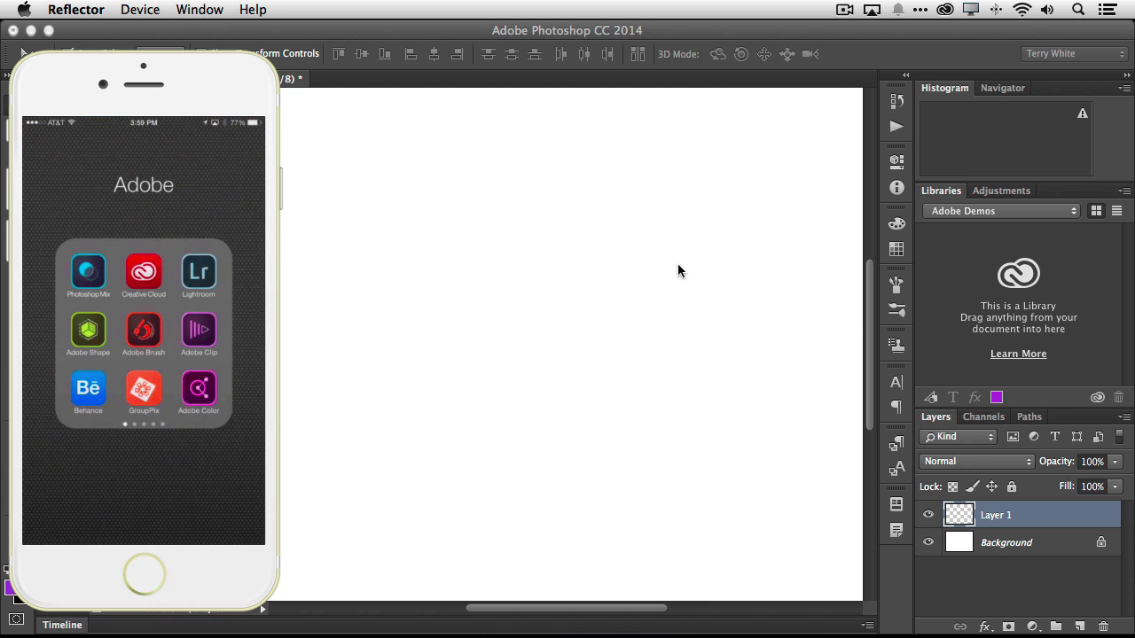
left_click_drag(220, 86, 587, 95)
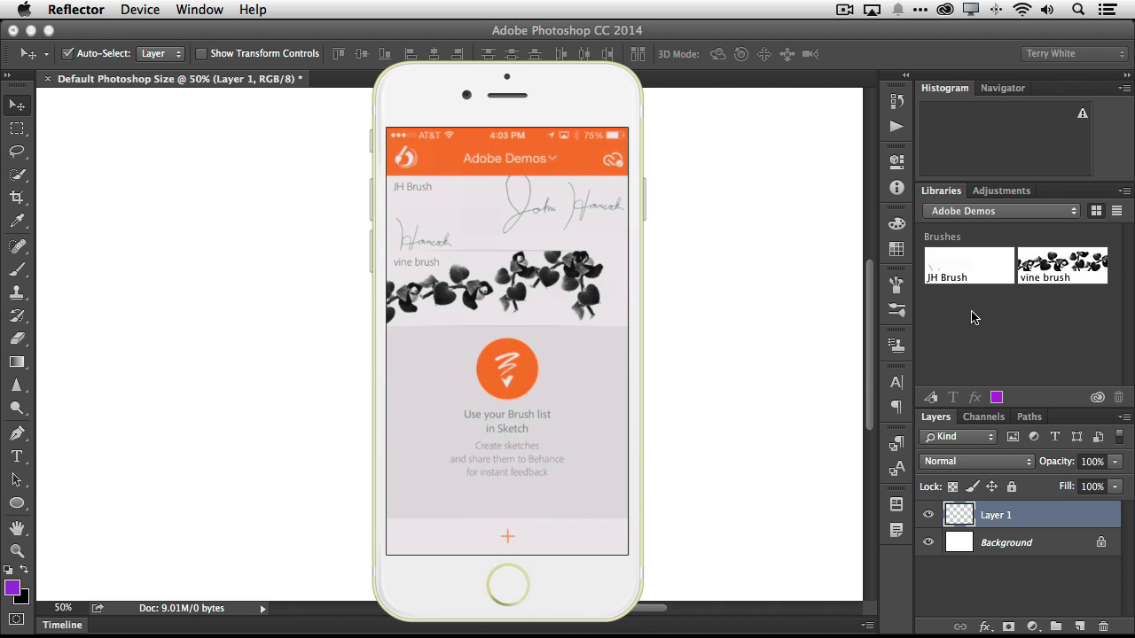
- Select the vine brush in Photoshop and paint the word 'Vine' in purple
left_click(720, 285)
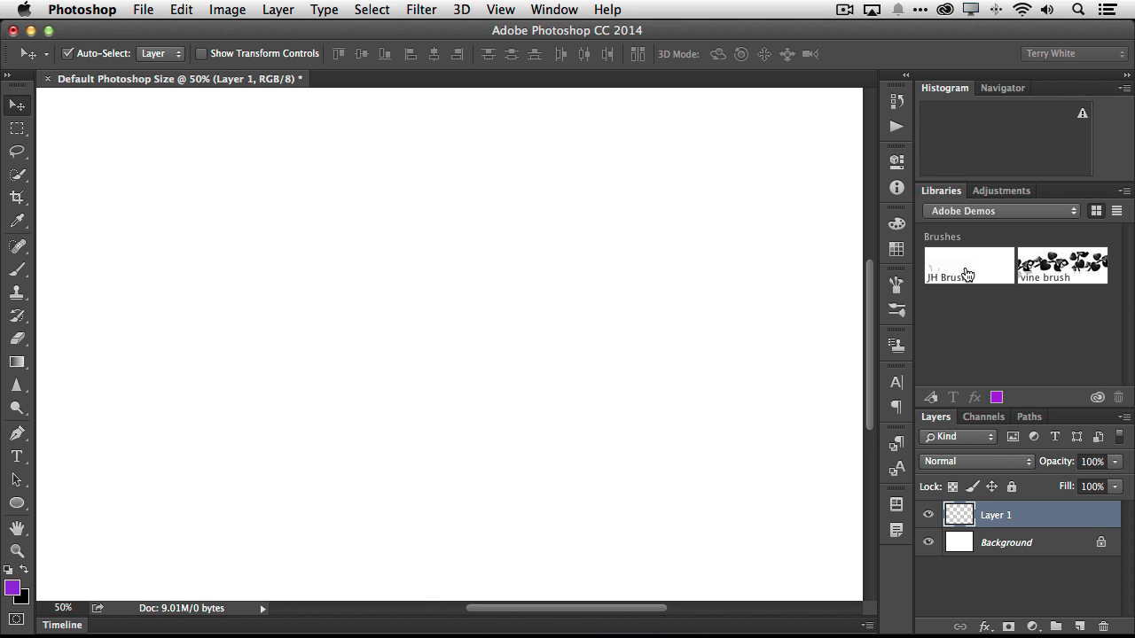
left_click(1037, 273)
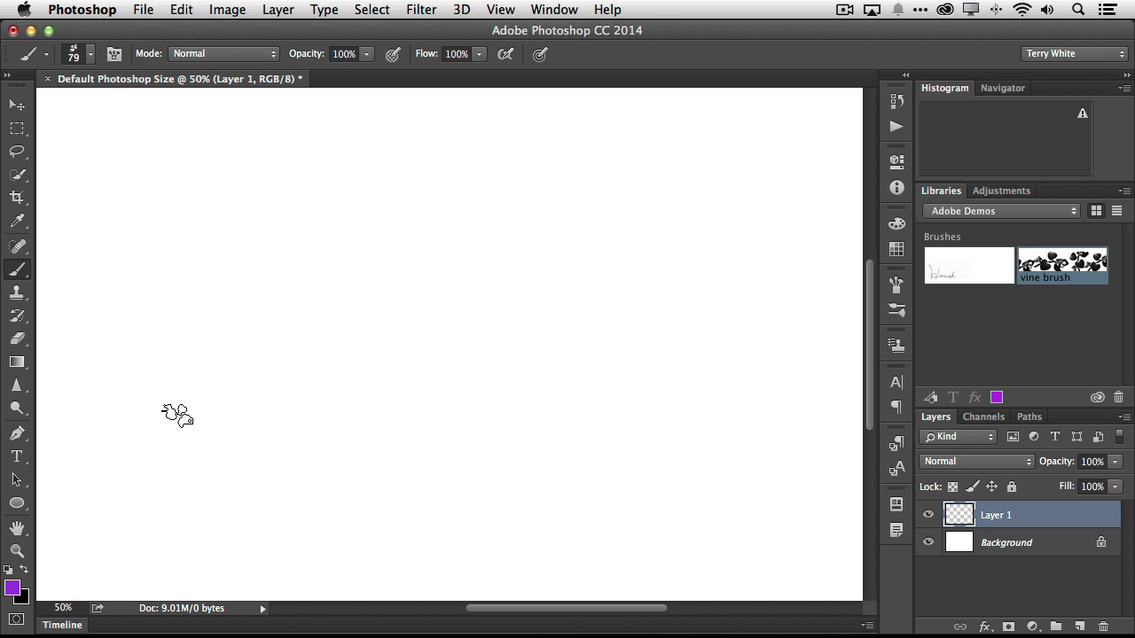
mouse_move(135, 205)
left_mouse_down()
mouse_move(190, 261)
mouse_move(233, 490)
left_mouse_up()
mouse_move(251, 436)
left_mouse_down()
mouse_move(342, 260)
mouse_move(399, 206)
left_mouse_up()
left_click_drag(394, 317, 364, 479)
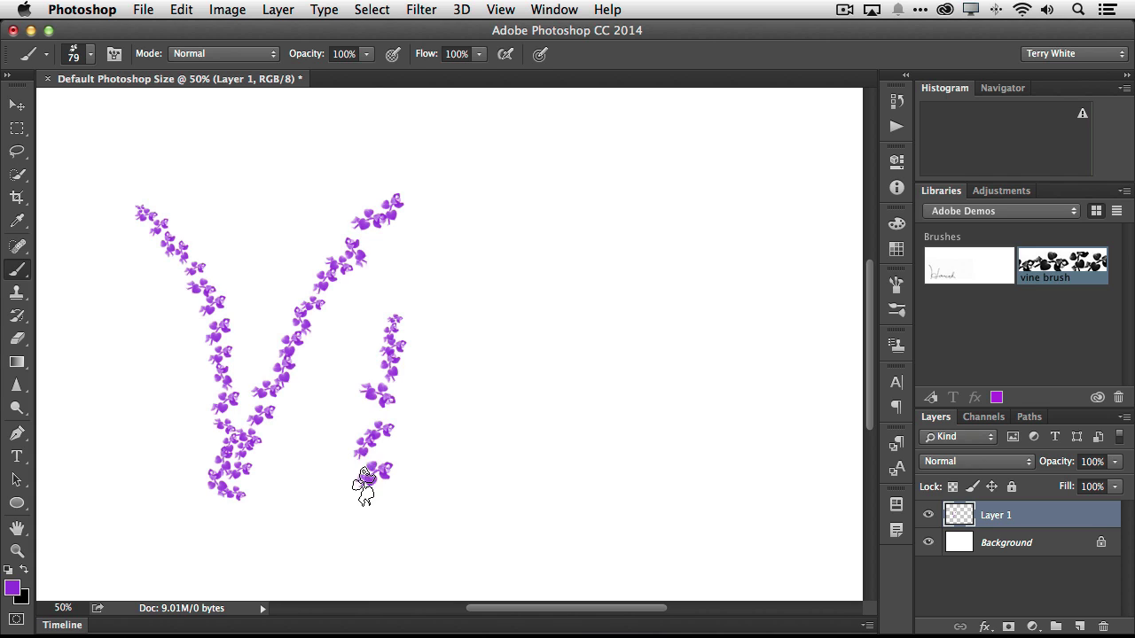
left_click(410, 267)
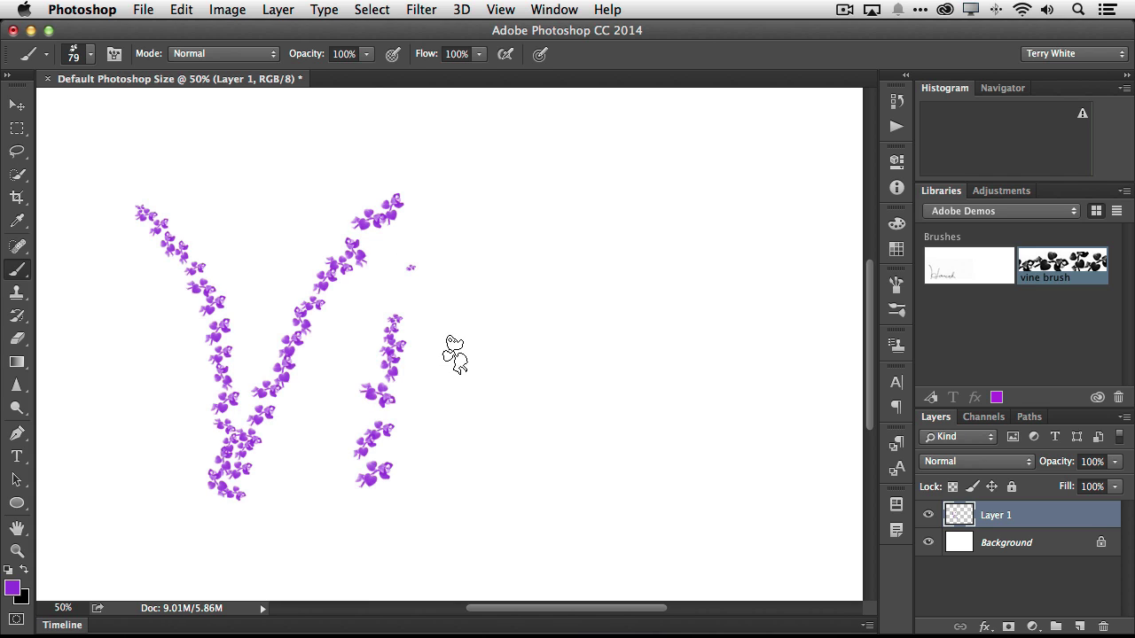
mouse_move(458, 346)
left_mouse_down()
mouse_move(456, 456)
mouse_move(531, 468)
mouse_move(535, 503)
left_mouse_up()
mouse_move(646, 375)
left_mouse_down()
mouse_move(697, 365)
mouse_move(580, 424)
mouse_move(695, 485)
mouse_move(767, 456)
left_mouse_up()
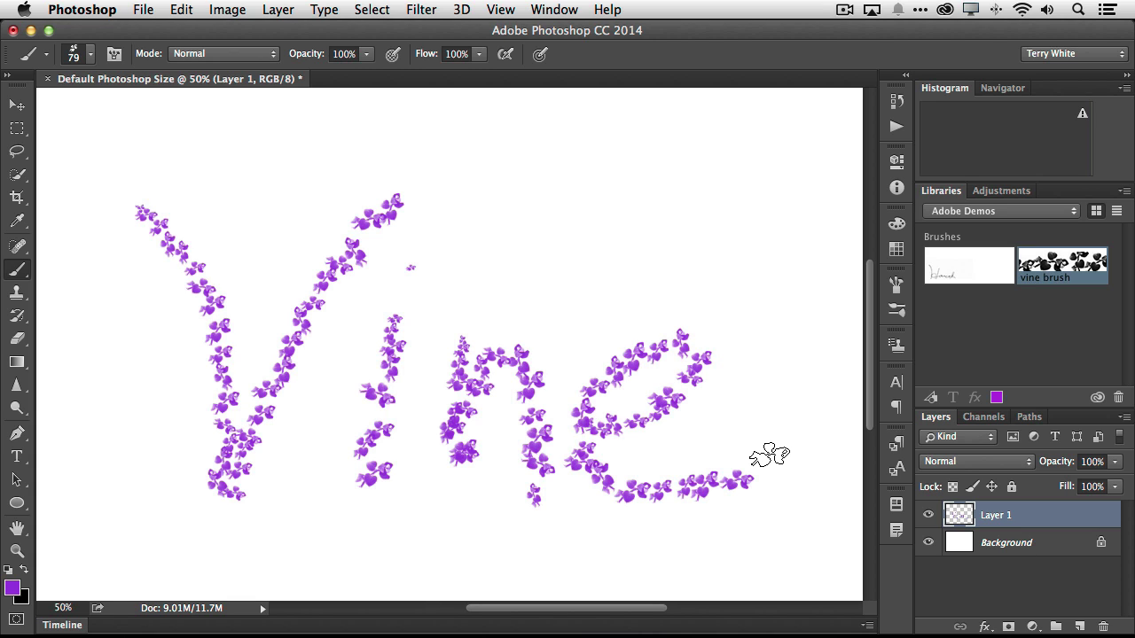
- Add small vine sprigs in all four canvas corners
left_click_drag(838, 109, 865, 84)
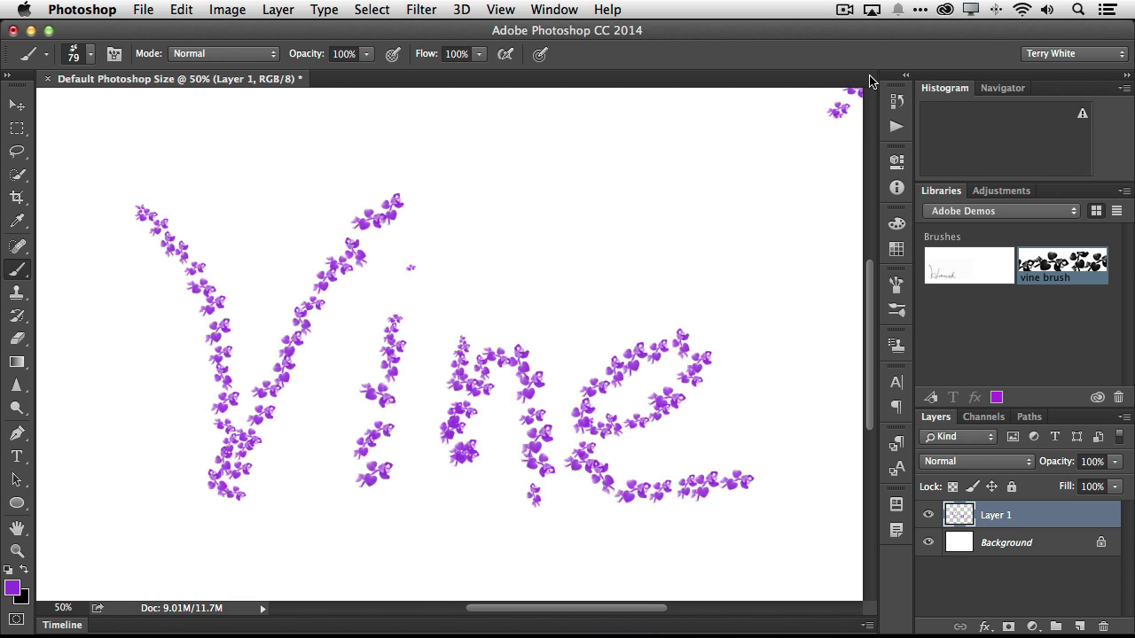
left_click_drag(55, 110, 28, 89)
left_click_drag(63, 562, 40, 587)
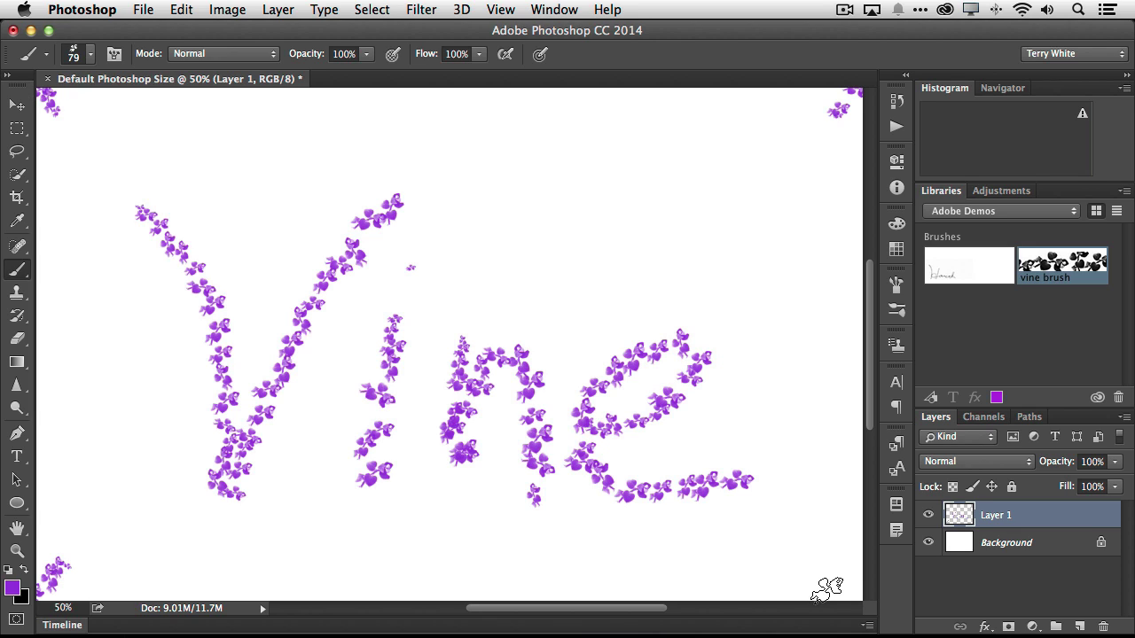
left_click_drag(827, 590, 849, 592)
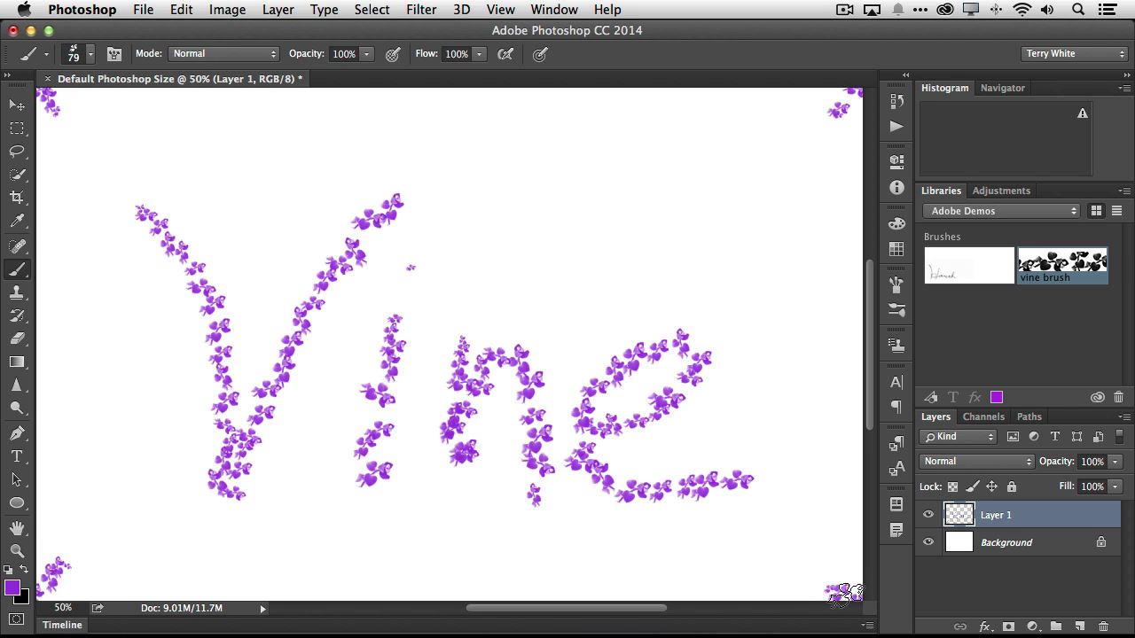
- Stamp the JH Brush signature in black, small at top right and at size 600 along the bottom
left_click(947, 277)
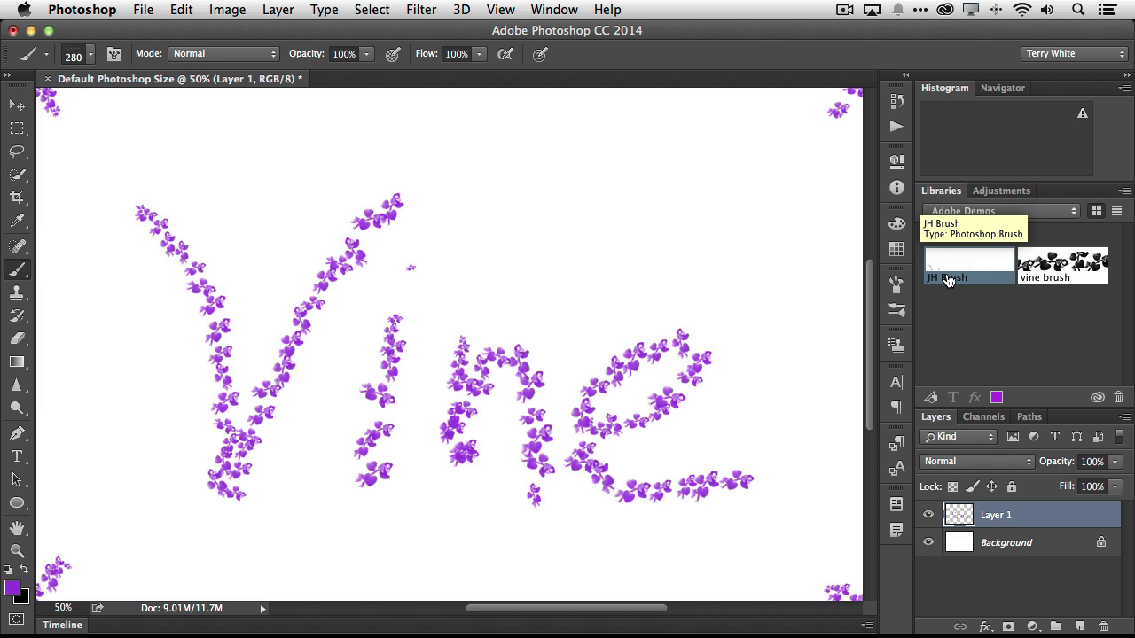
left_click(27, 569)
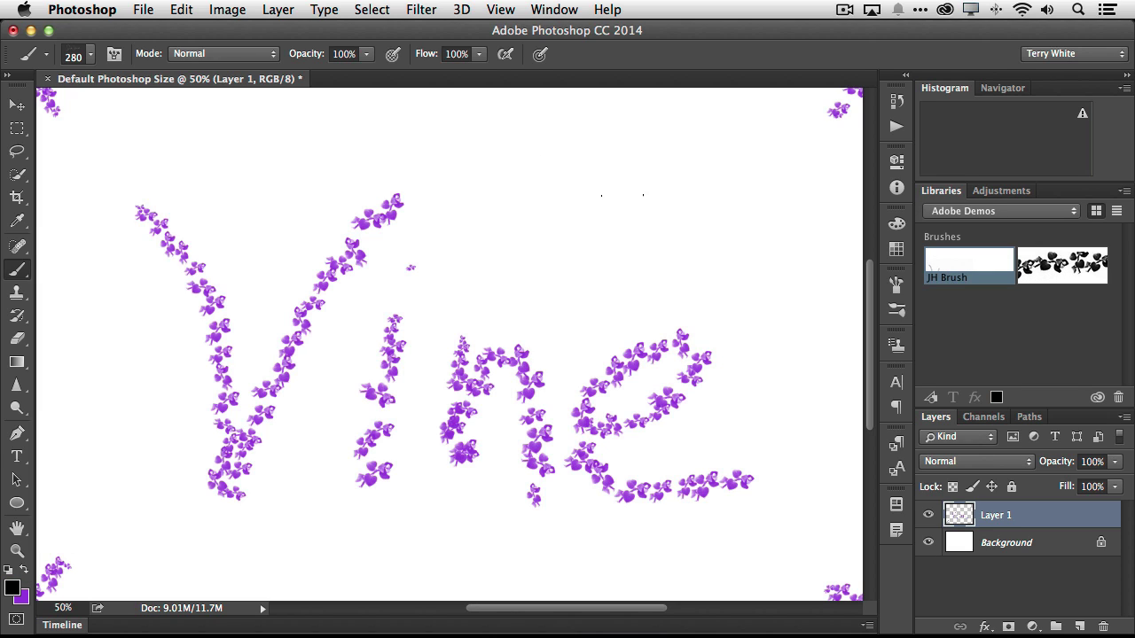
left_click(647, 222)
key("bracketright")
key("bracketright")
key("bracketright")
key("bracketright")
left_click(474, 547)
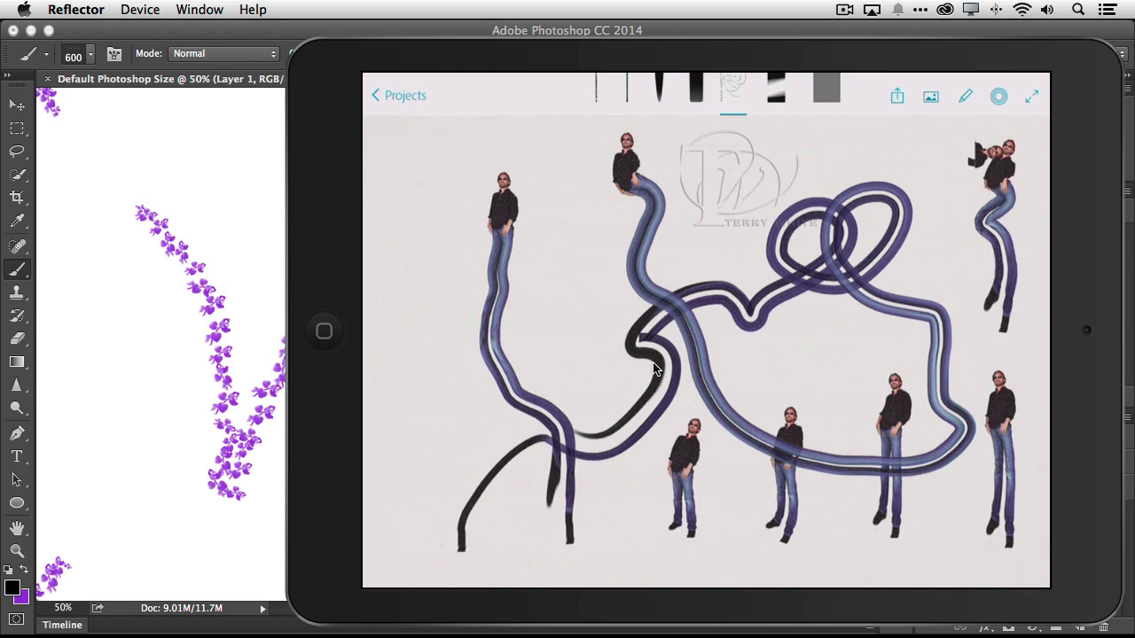
- Stamp three TW Stamp logos on the Vine canvas: above the lettering and two along the bottom
left_click(211, 148)
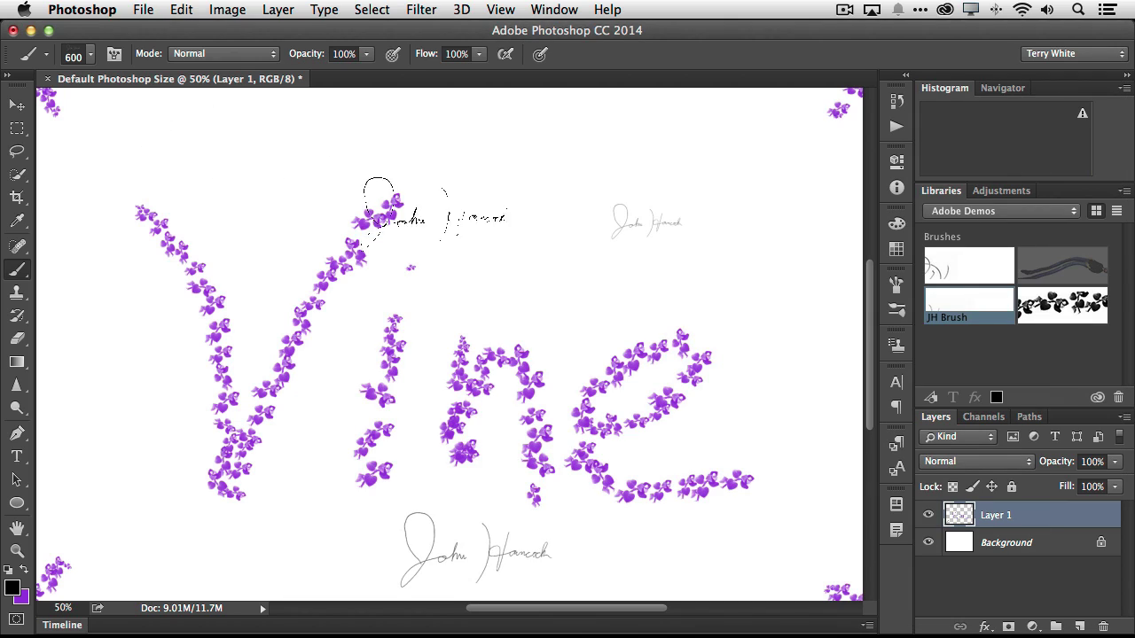
left_click(964, 275)
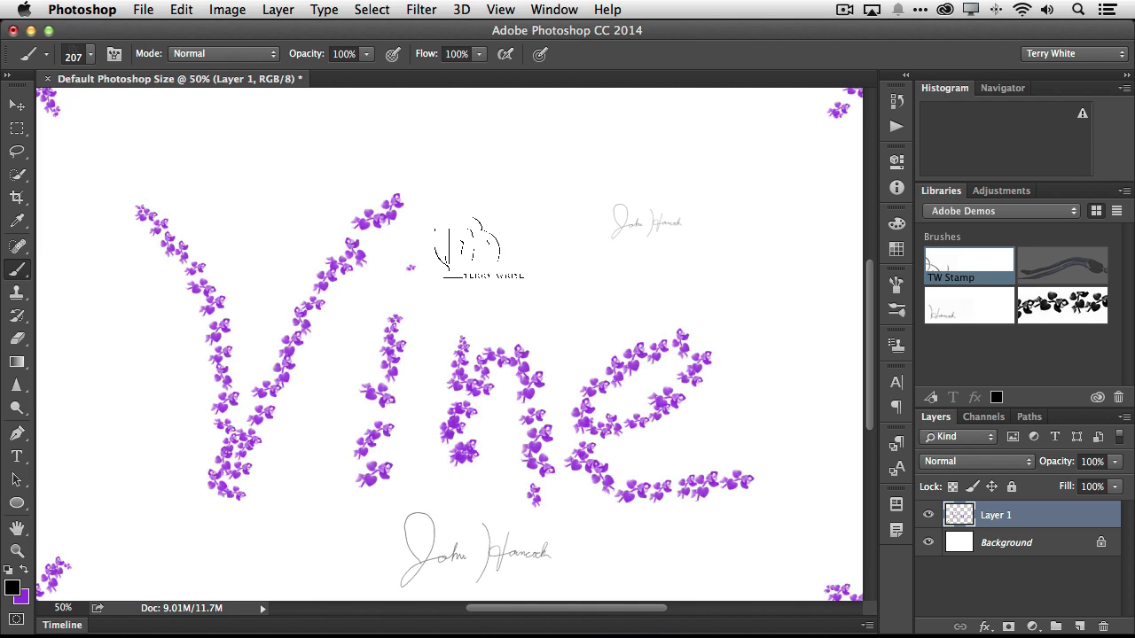
left_click(498, 248)
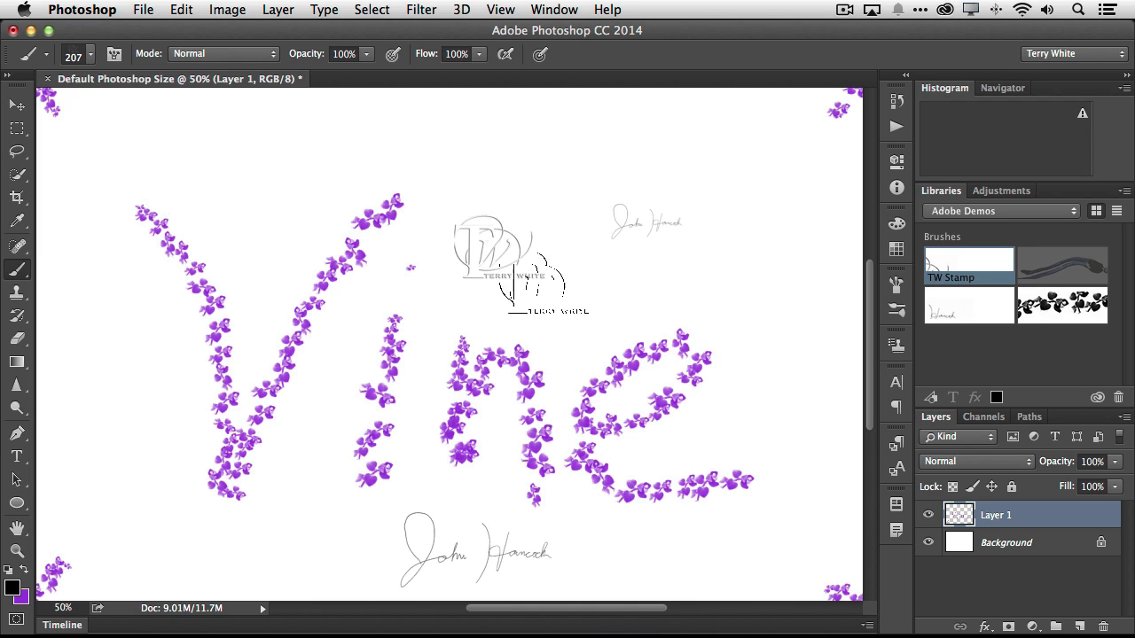
left_click(725, 544)
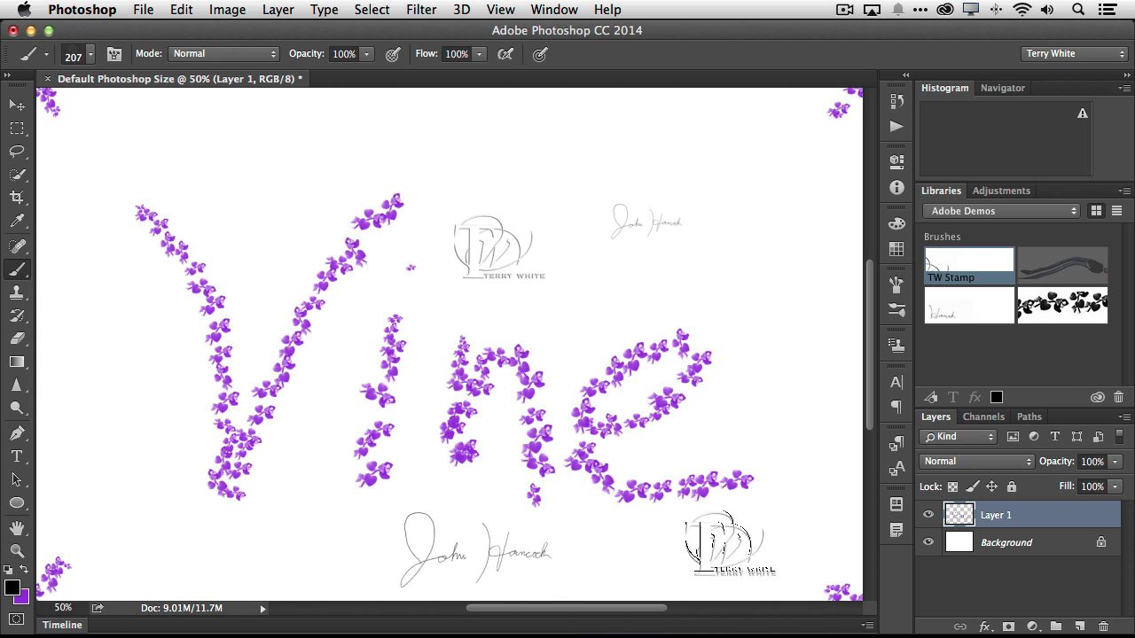
left_click(172, 541)
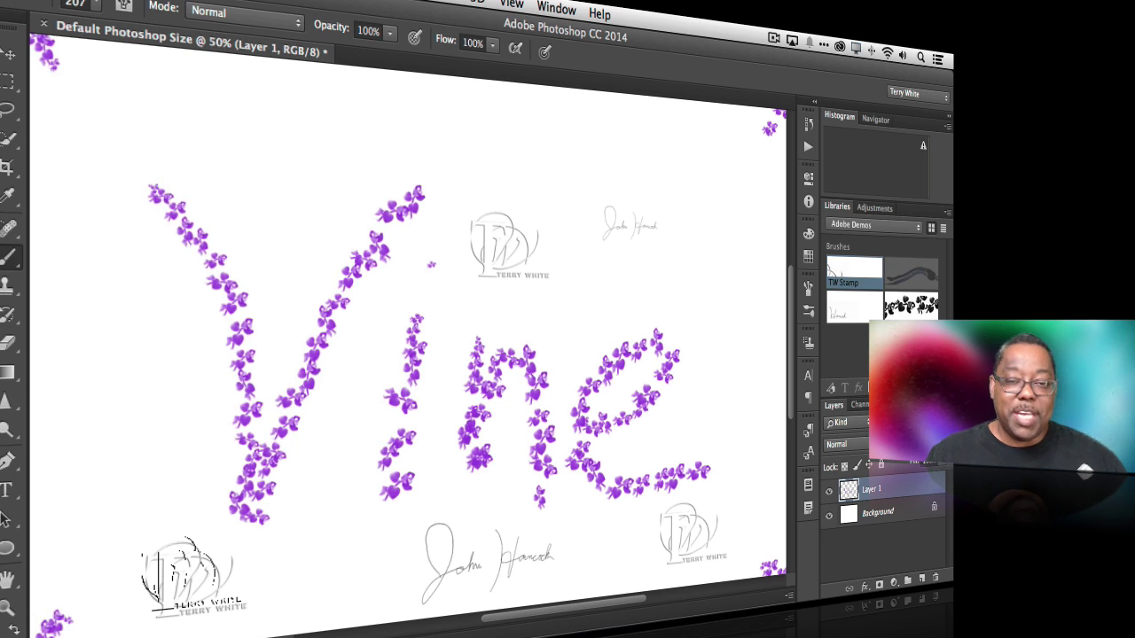
- Scroll the view over the bottom-left of the Vine canvas
scroll(190, 581, "up", 5)
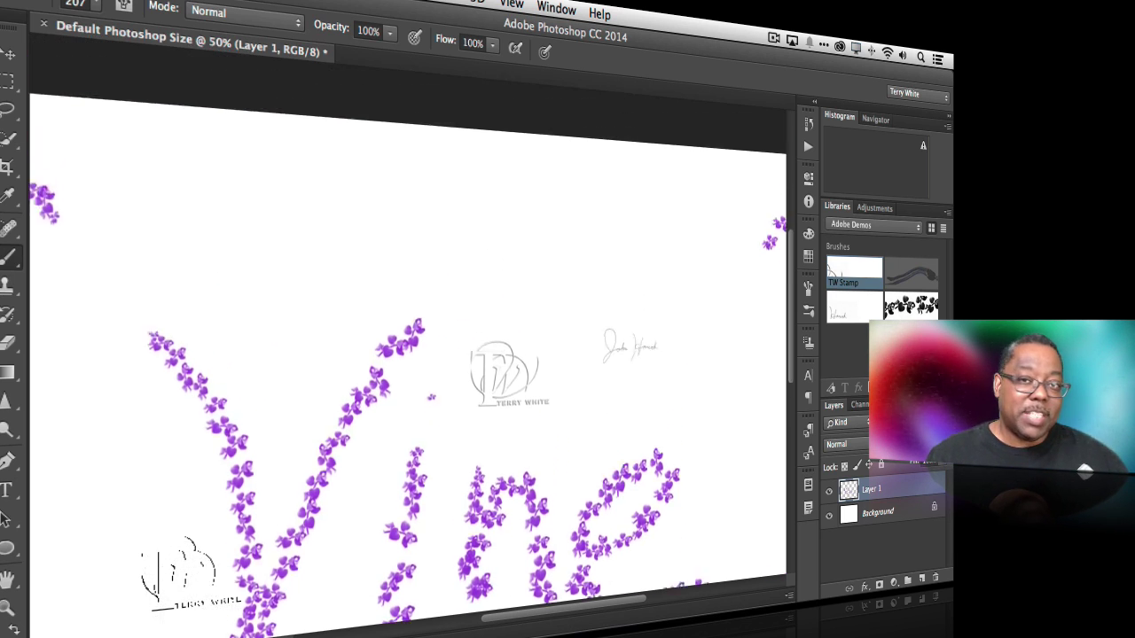
scroll(209, 589, "down", 5)
scroll(209, 590, "down", 2)
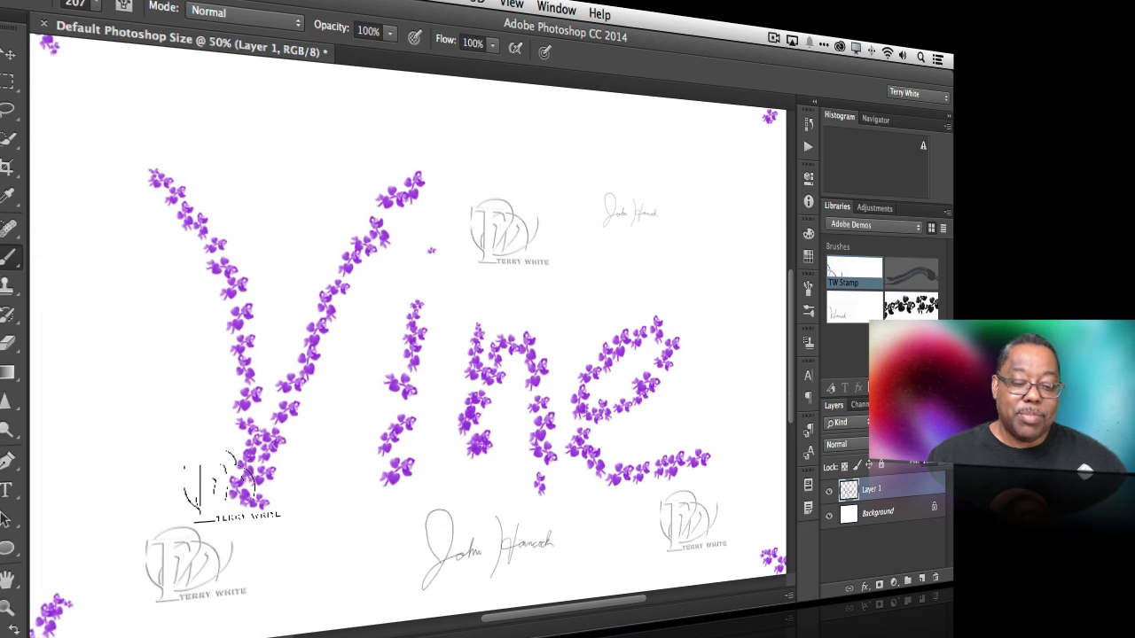